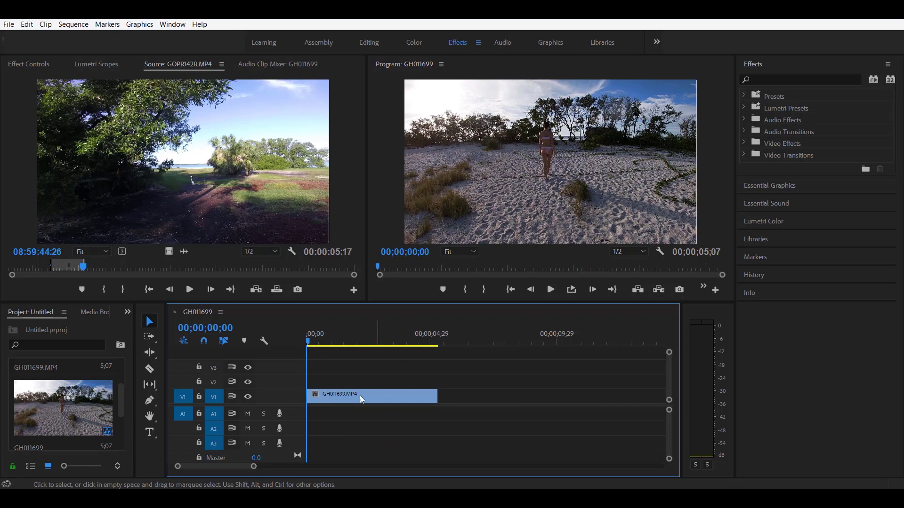
# Put the cursor in the Effects panel search field to look for an effect for the GH011699.MP4 clip.
pyautogui.click(803, 80)
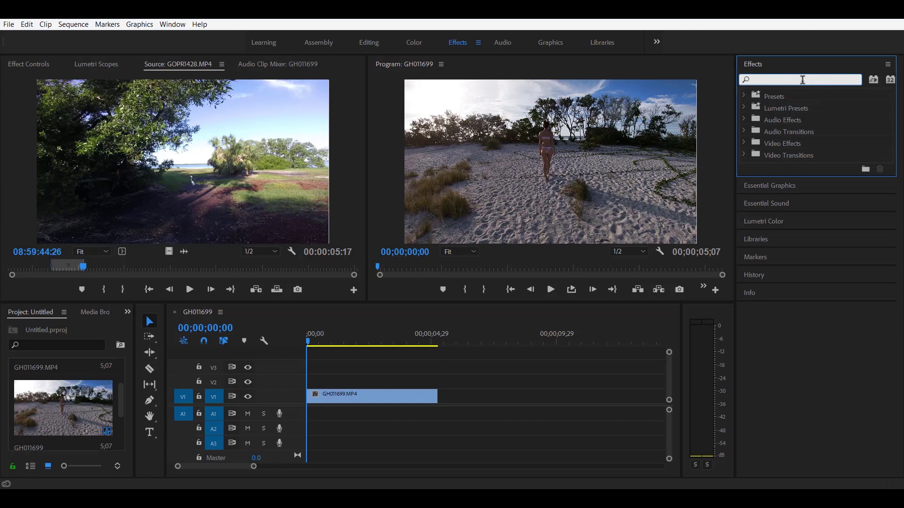
# Search 'WARP', apply Warp Stabilizer to the GH011699.MP4 clip on V1, and preview it.
pyautogui.write('WARP')
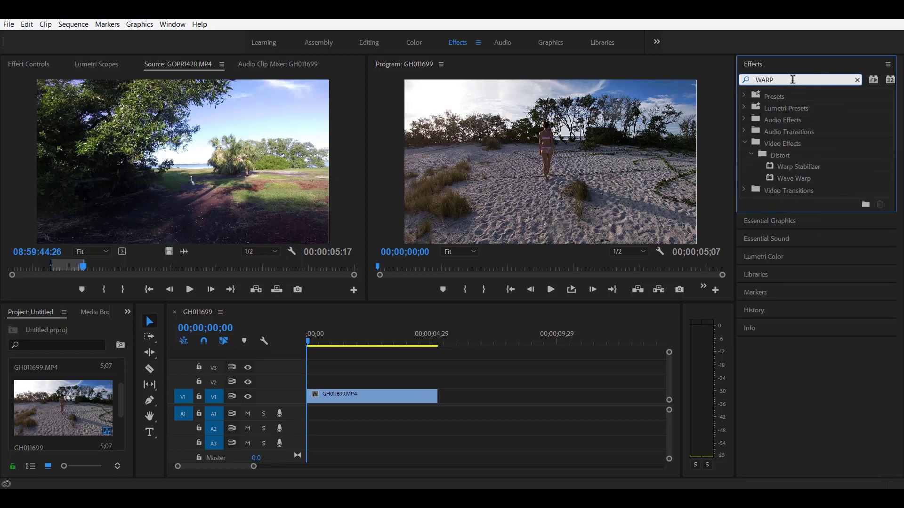
pyautogui.click(801, 169)
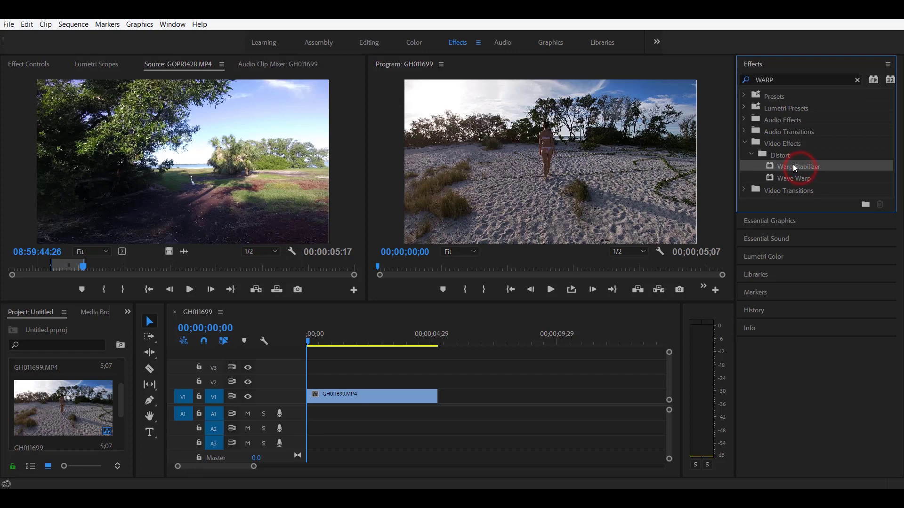
pyautogui.moveTo(789, 166); pyautogui.dragTo(402, 398)
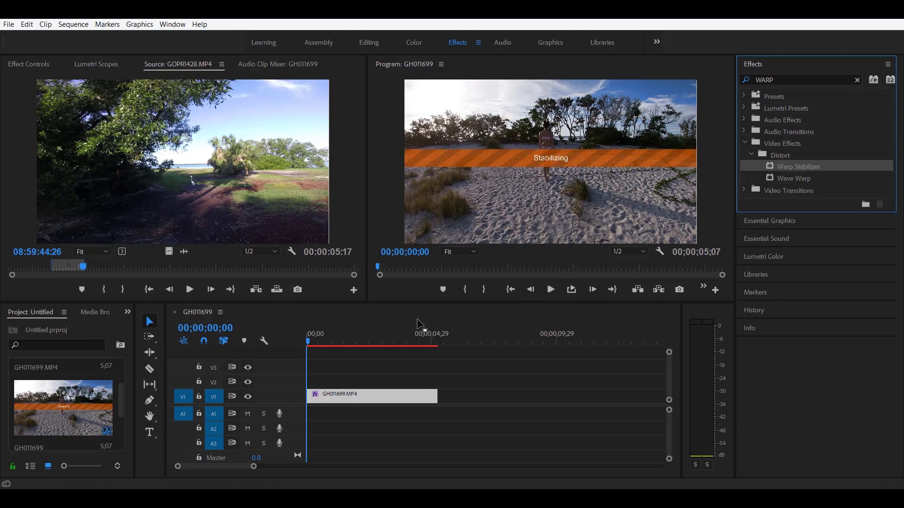
pyautogui.click(551, 290)
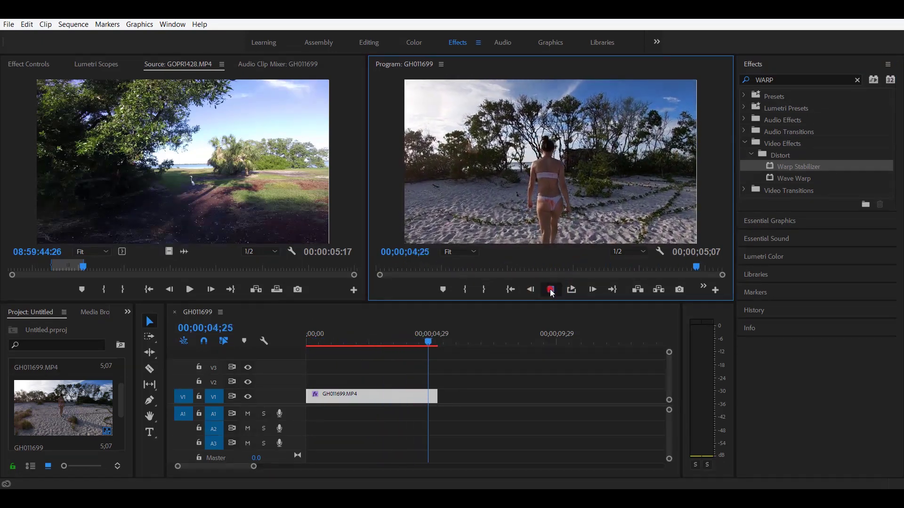
pyautogui.click(301, 335)
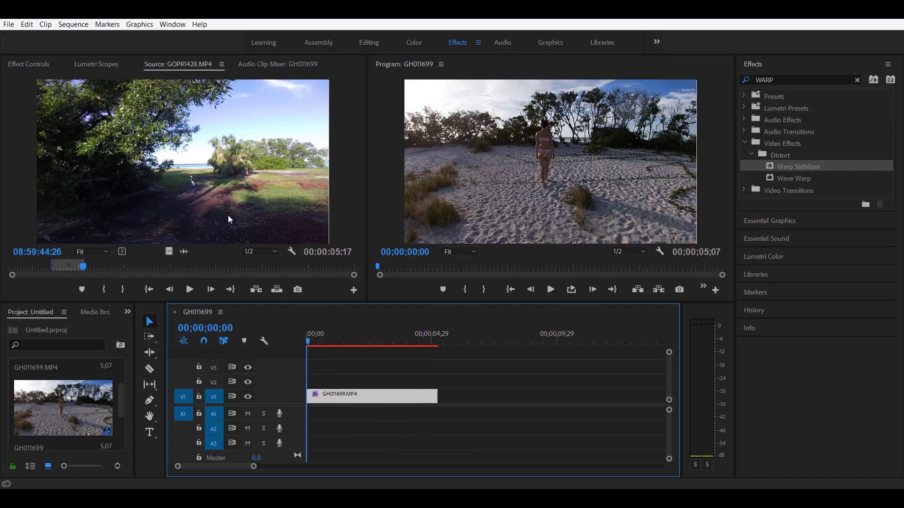
# Set the clip's Warp Stabilizer Framing to Stabilize Only and play it back.
pyautogui.click(33, 67)
pyautogui.click(327, 397)
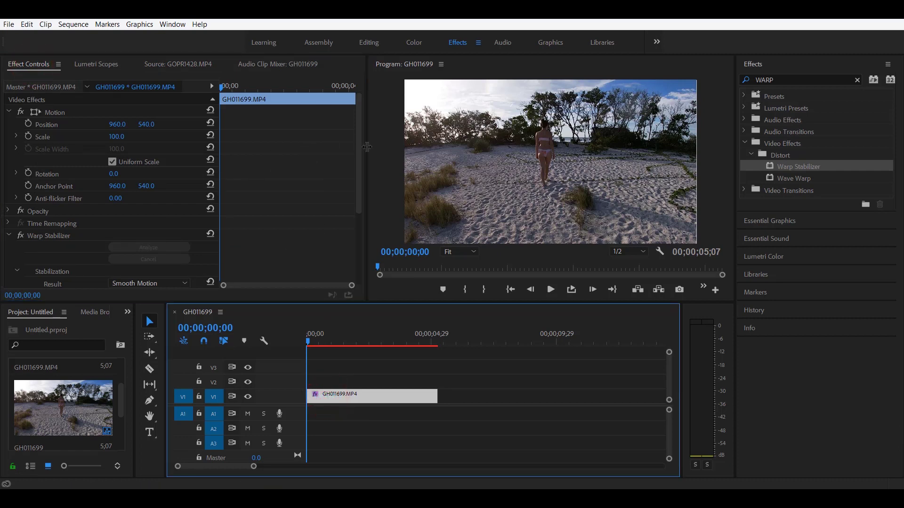
pyautogui.moveTo(358, 152); pyautogui.dragTo(363, 217)
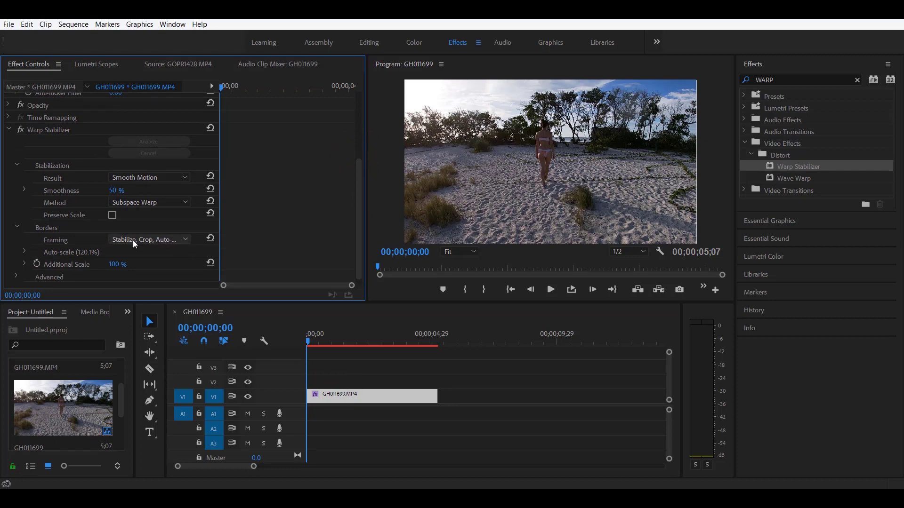
pyautogui.click(147, 239)
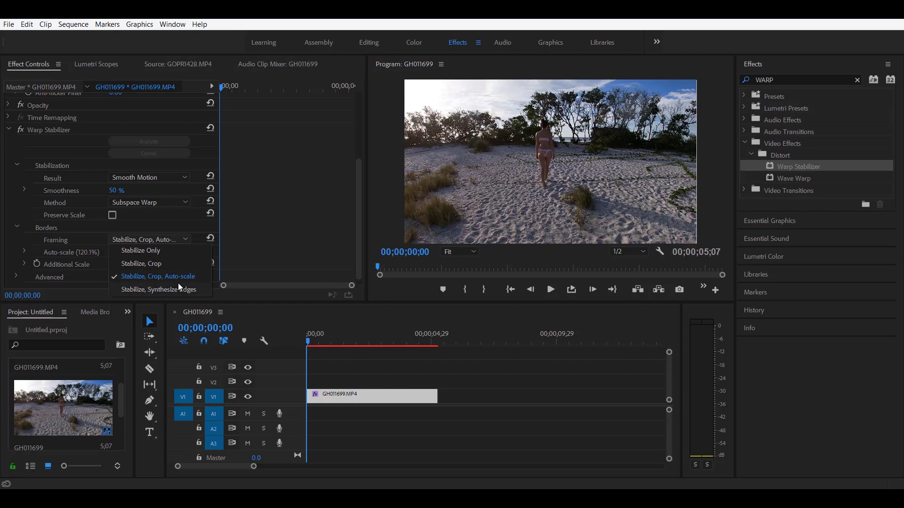
pyautogui.click(155, 249)
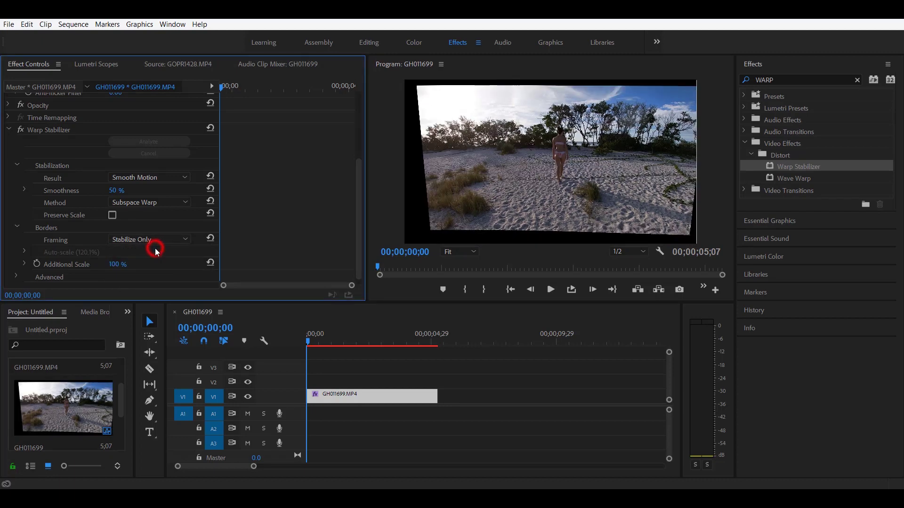
pyautogui.click(552, 291)
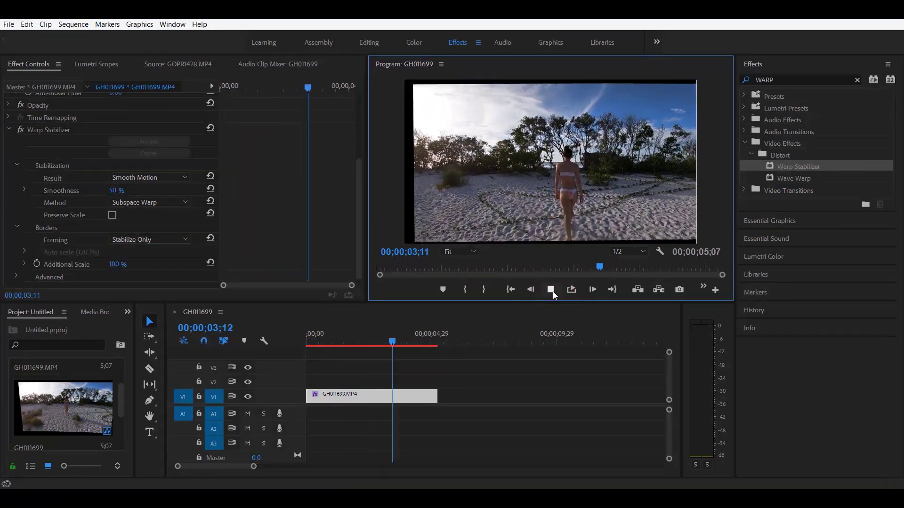
pyautogui.click(552, 290)
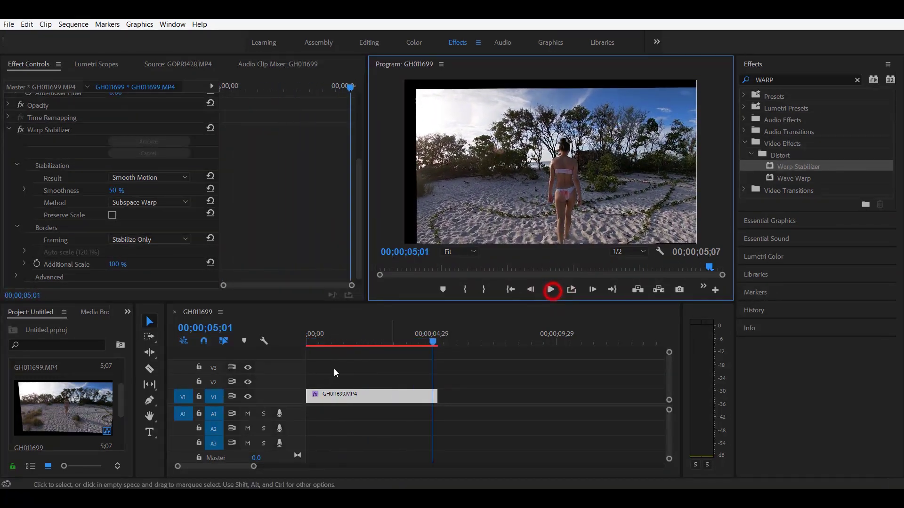
# Replay from the start, then switch Framing back to Stabilize, Crop, Auto-scale.
pyautogui.click(312, 338)
pyautogui.click(307, 339)
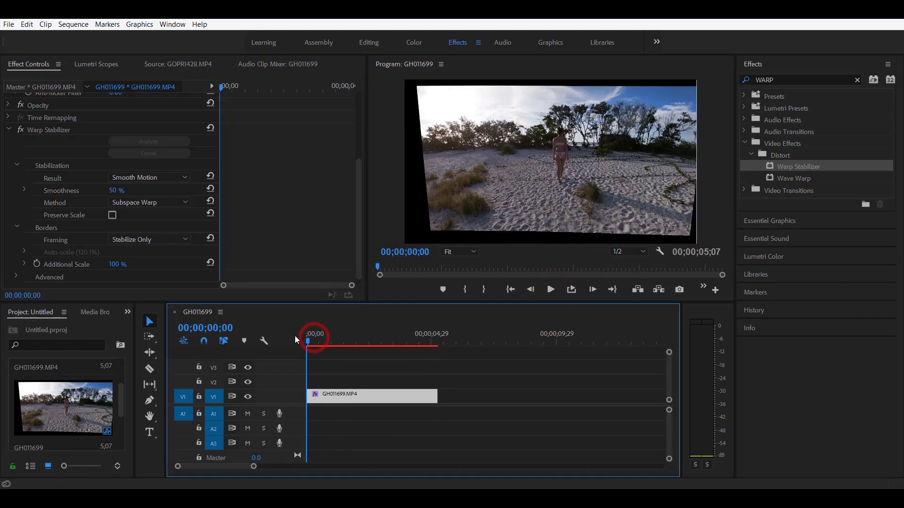
pyautogui.click(552, 289)
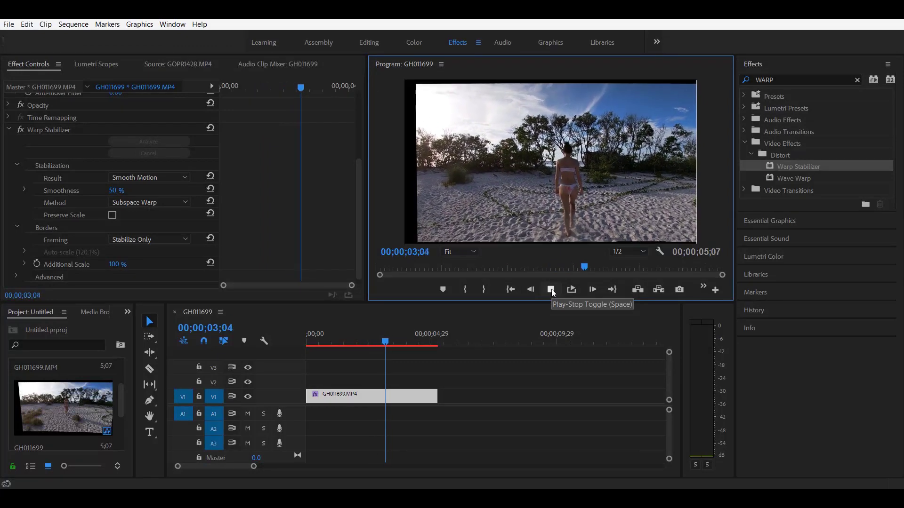
pyautogui.click(552, 289)
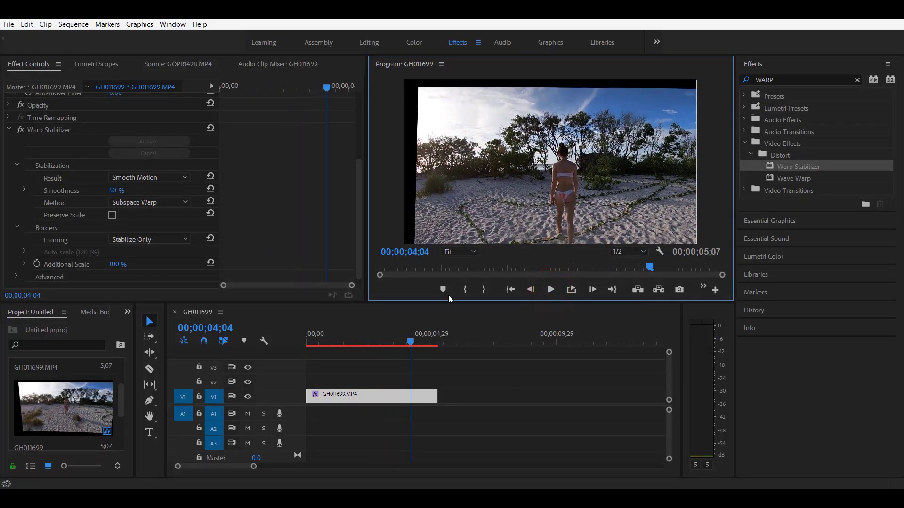
pyautogui.click(145, 239)
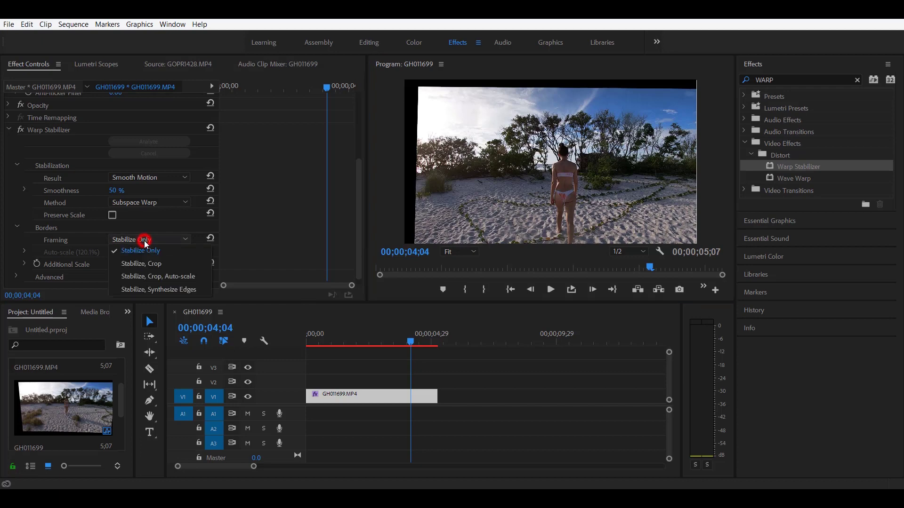
pyautogui.click(153, 275)
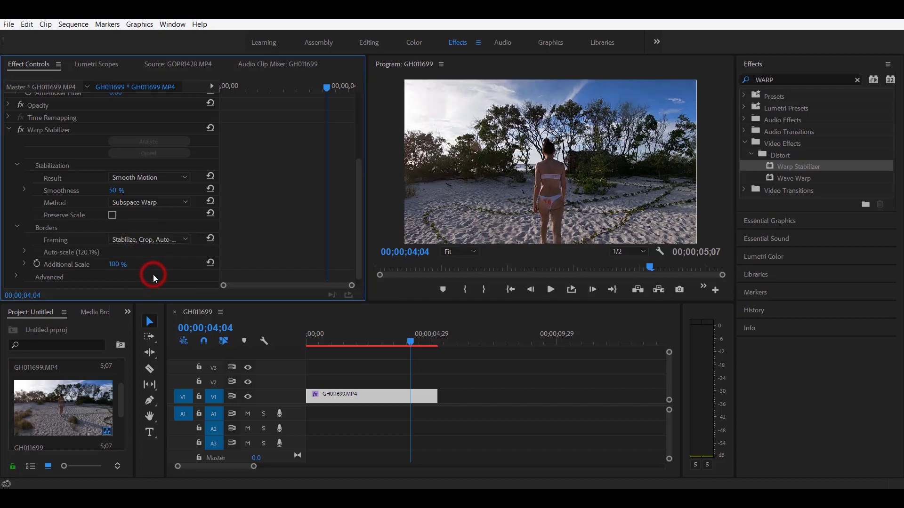
pyautogui.click(312, 343)
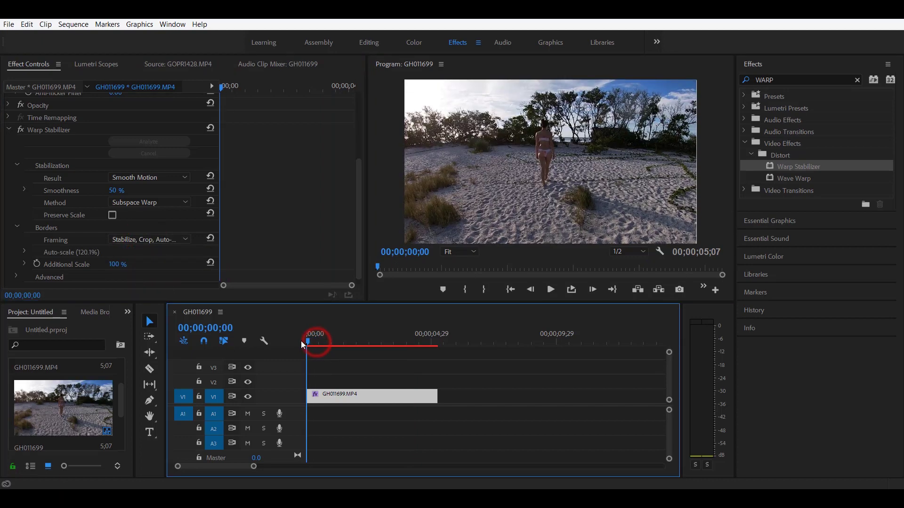
# Slow the GH011699.MP4 clip to 50% speed and preview it.
pyautogui.click(551, 290)
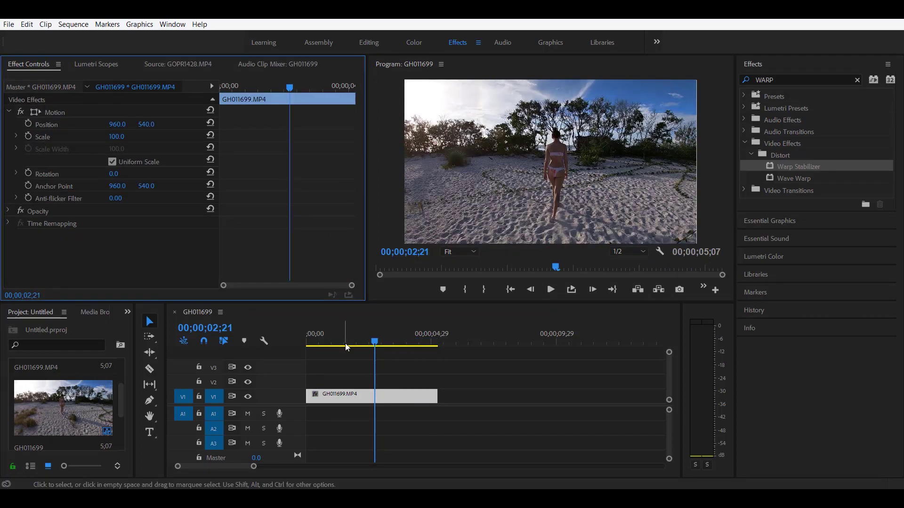
pyautogui.moveTo(345, 343); pyautogui.dragTo(310, 343)
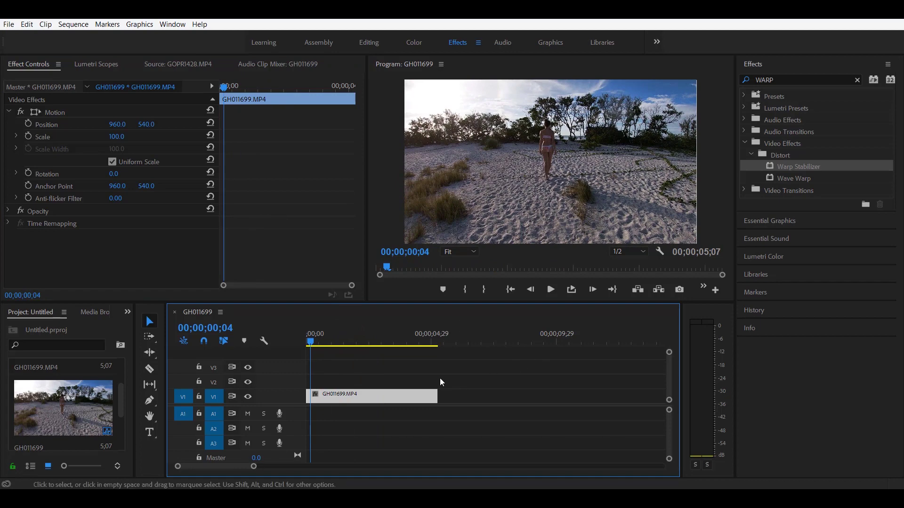
pyautogui.rightClick(424, 398)
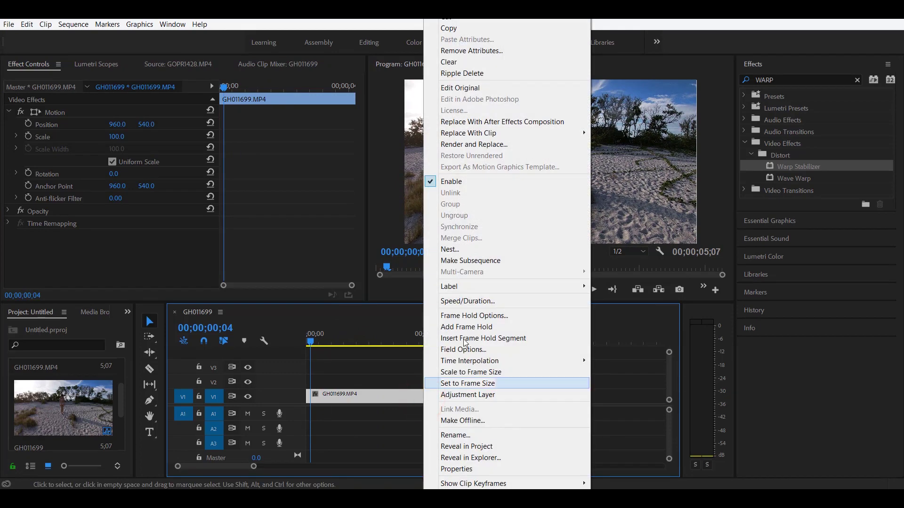
pyautogui.click(490, 301)
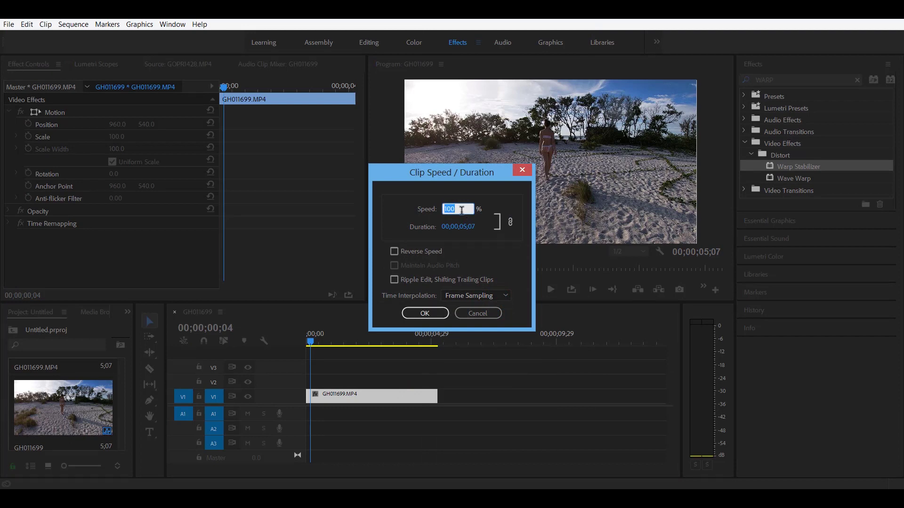
pyautogui.write('50')
pyautogui.click(417, 314)
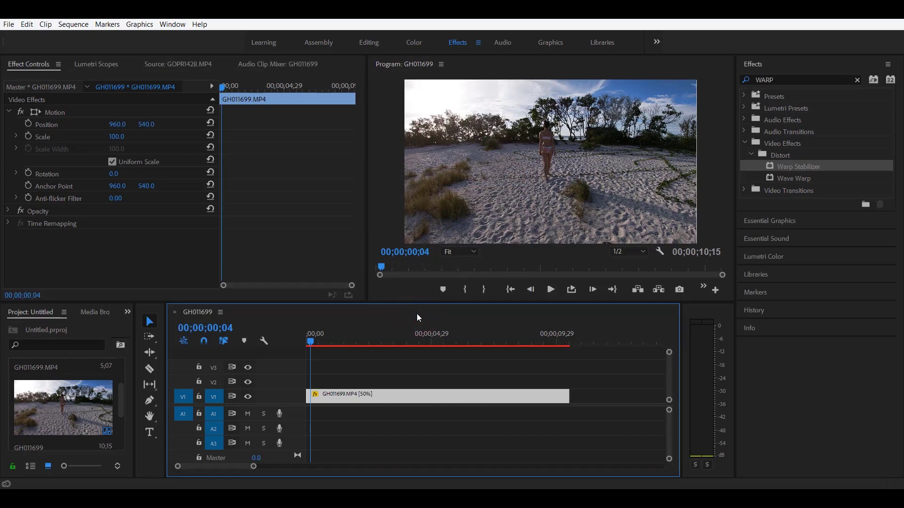
pyautogui.click(551, 290)
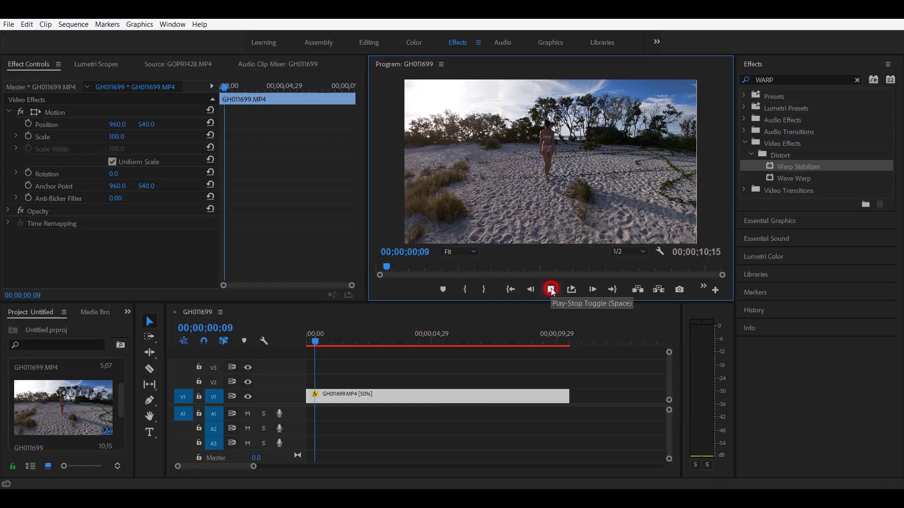
pyautogui.click(551, 290)
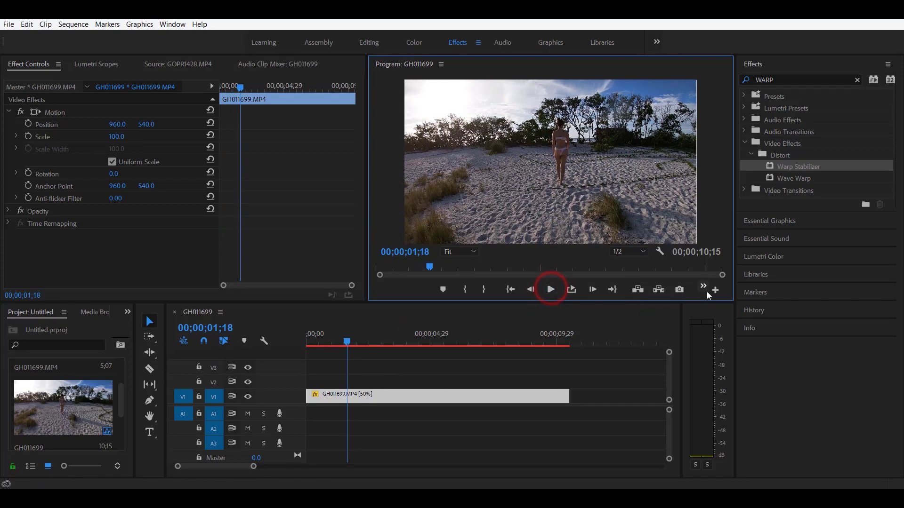
# Apply Warp Stabilizer to the slowed clip, then delete it from Effect Controls.
pyautogui.moveTo(791, 167); pyautogui.dragTo(398, 400)
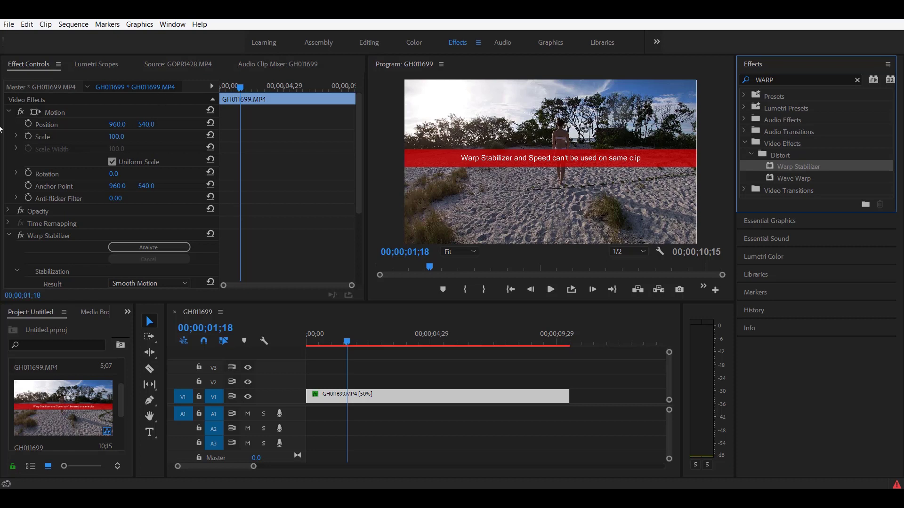
pyautogui.scroll(-3, 56, 210)
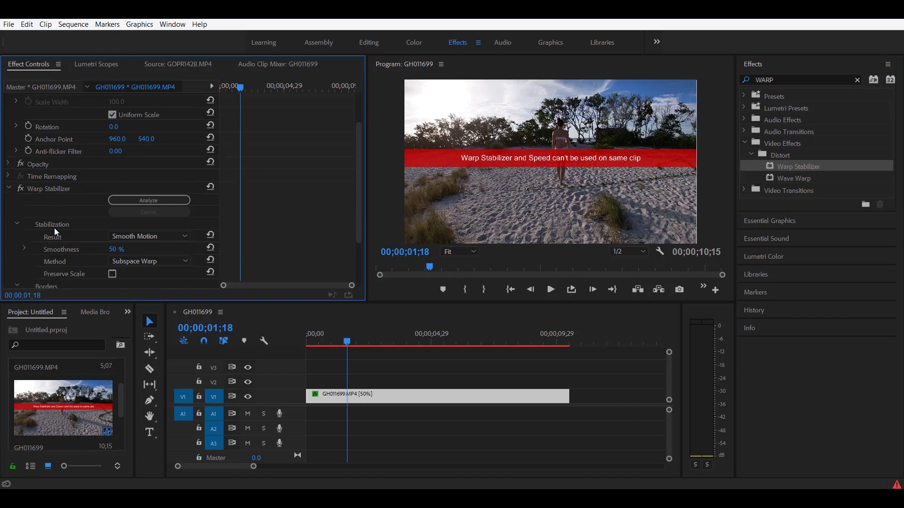
pyautogui.click(45, 188)
pyautogui.press('Delete')
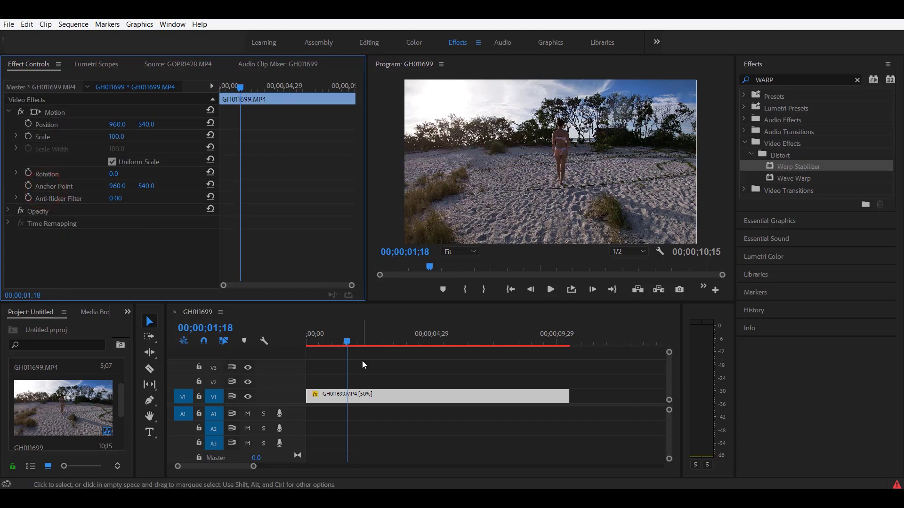
pyautogui.click(404, 398)
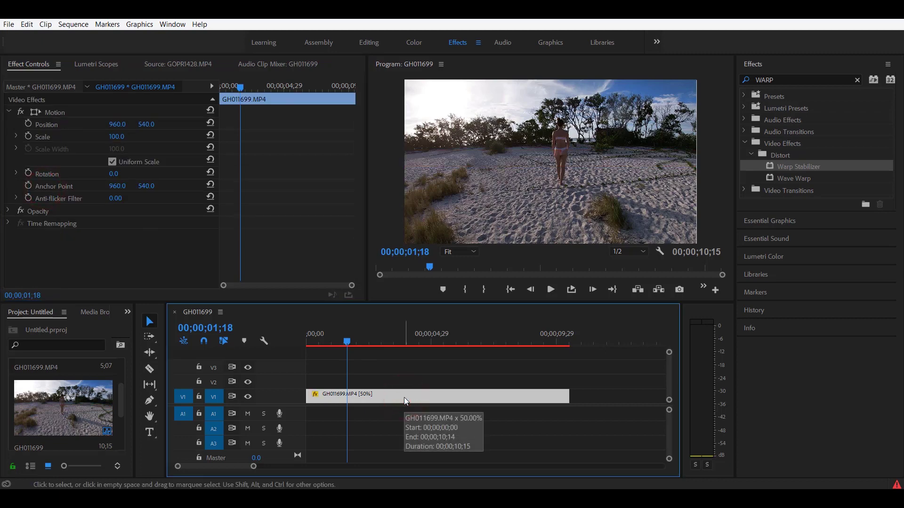
# Nest the slowed clip as Nested Sequence 01 and inspect its contents.
pyautogui.rightClick(403, 398)
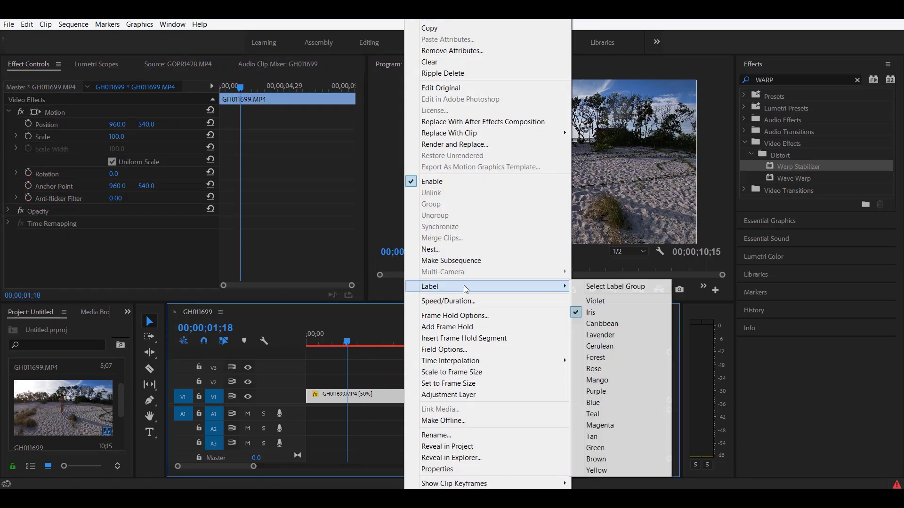
pyautogui.click(459, 252)
pyautogui.click(441, 265)
pyautogui.click(455, 396)
pyautogui.doubleClick(456, 396)
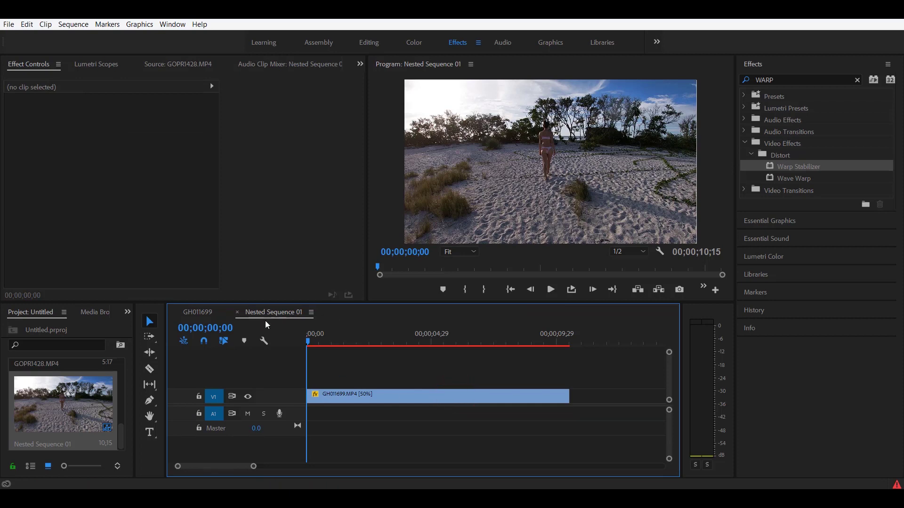
pyautogui.click(341, 397)
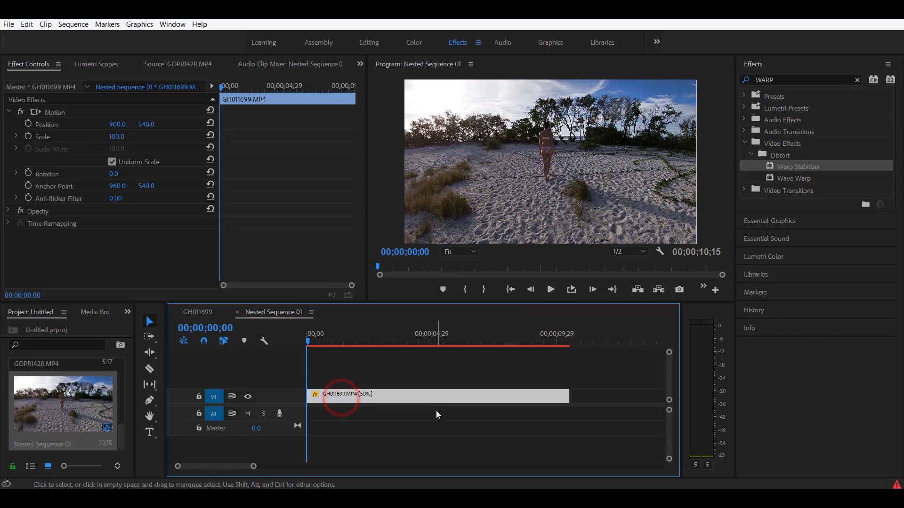
pyautogui.click(200, 312)
# Apply Warp Stabilizer to Nested Sequence 01, preview it, then delete the nested clip.
pyautogui.moveTo(806, 167); pyautogui.dragTo(403, 398)
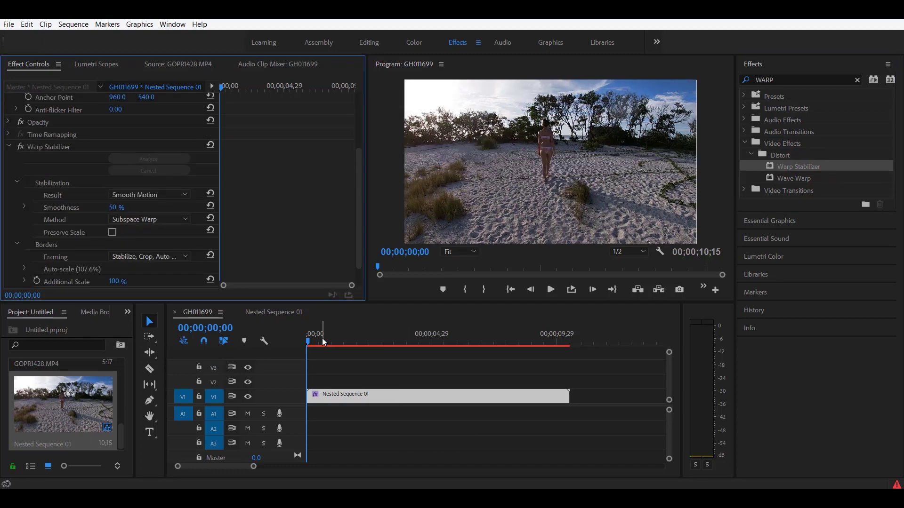
pyautogui.moveTo(310, 342); pyautogui.dragTo(449, 323)
pyautogui.press('Home')
pyautogui.click(551, 290)
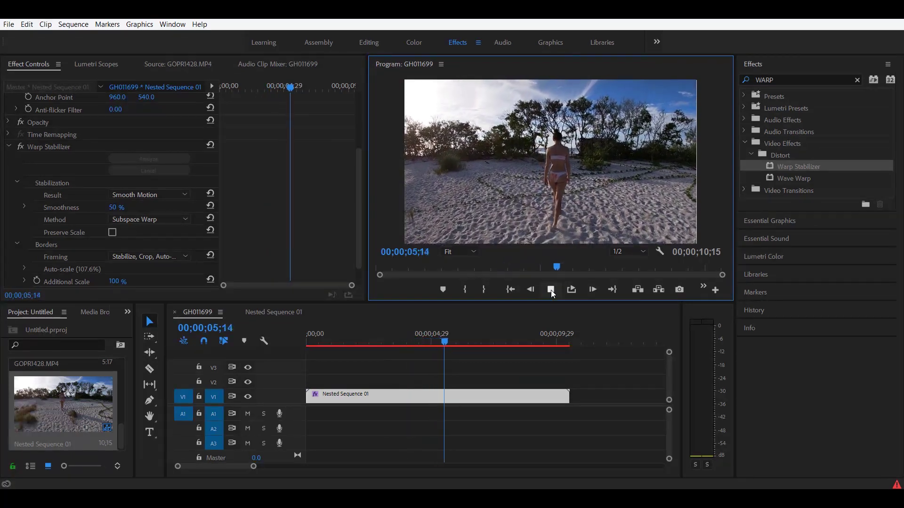
pyautogui.click(551, 290)
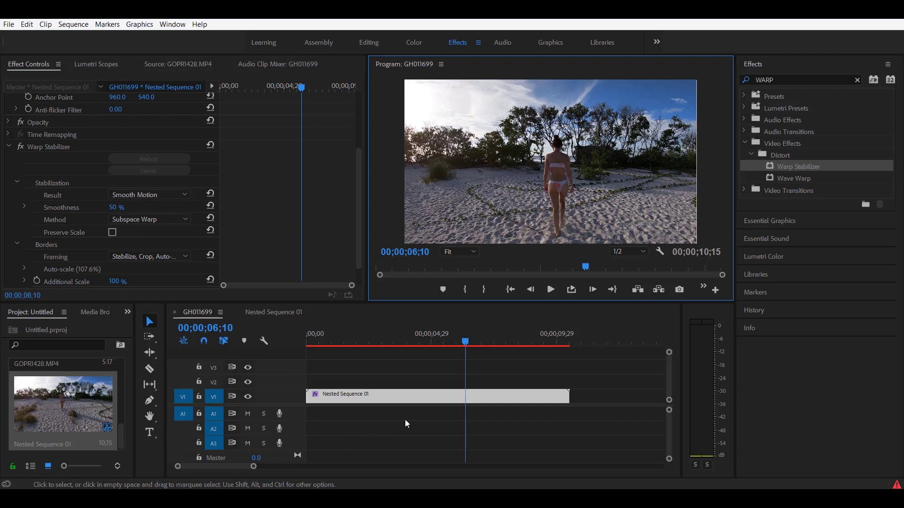
pyautogui.click(407, 398)
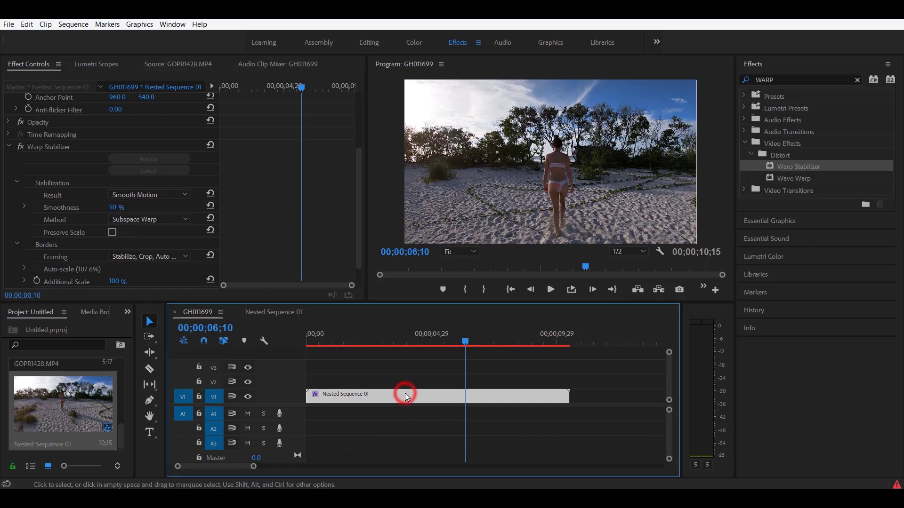
pyautogui.press('Delete')
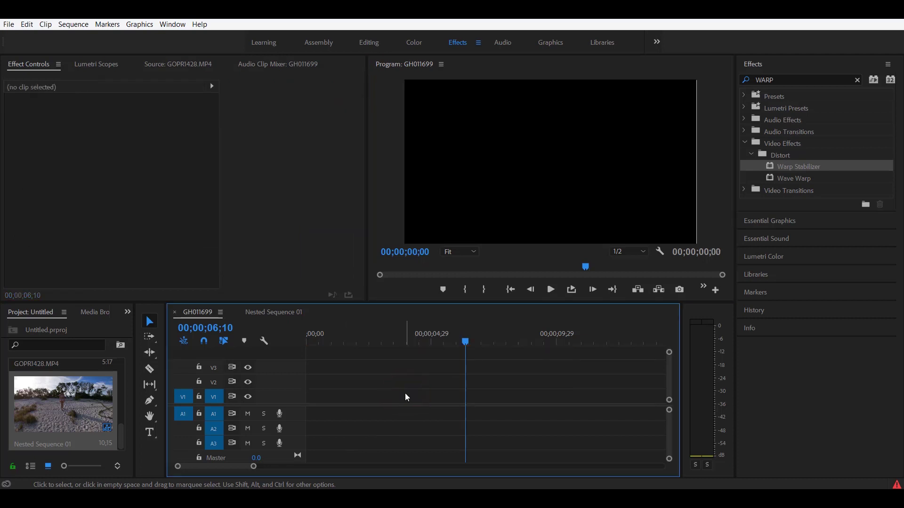
# Place GOPR1428.MP4's video only at the start of V1 and play it.
pyautogui.click(124, 434)
pyautogui.moveTo(126, 432); pyautogui.dragTo(127, 414)
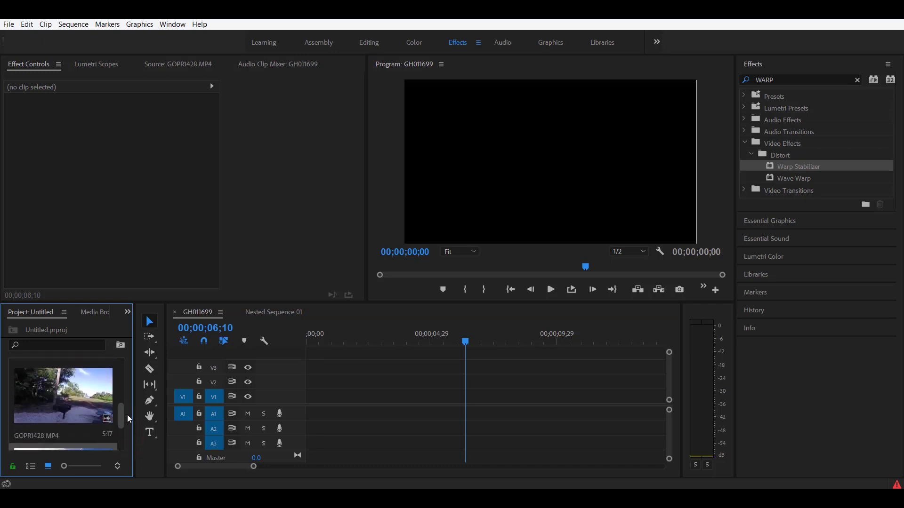
pyautogui.doubleClick(70, 392)
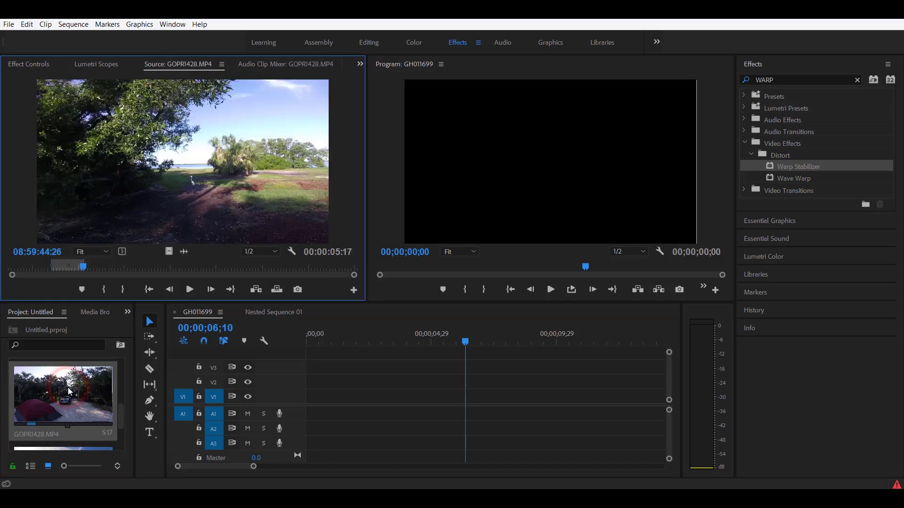
pyautogui.moveTo(168, 253); pyautogui.dragTo(330, 396)
pyautogui.click(314, 340)
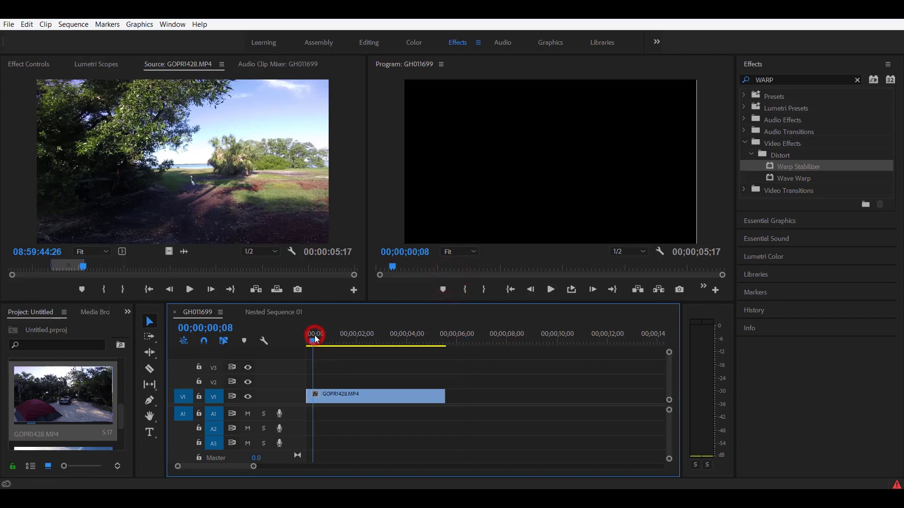
pyautogui.moveTo(316, 336)
pyautogui.mouseDown()
pyautogui.moveTo(394, 336)
pyautogui.moveTo(416, 346)
pyautogui.moveTo(318, 339)
pyautogui.mouseUp()
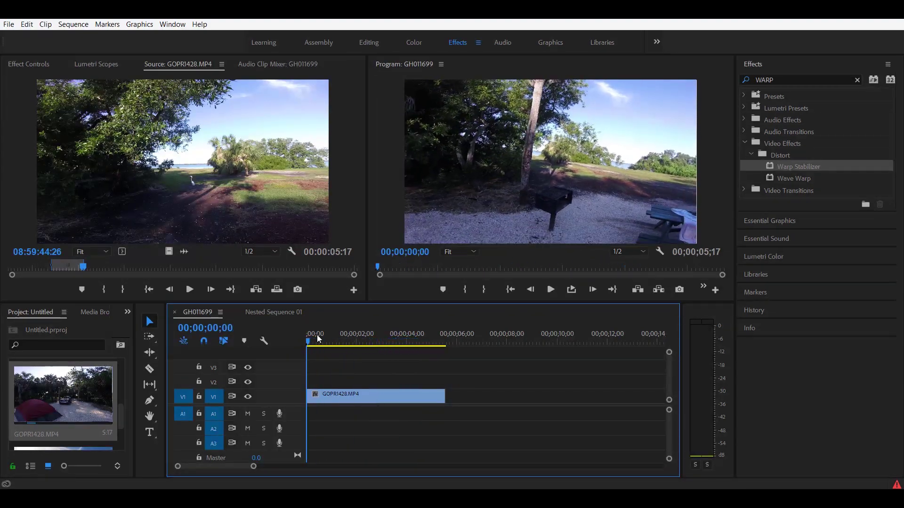
pyautogui.click(552, 289)
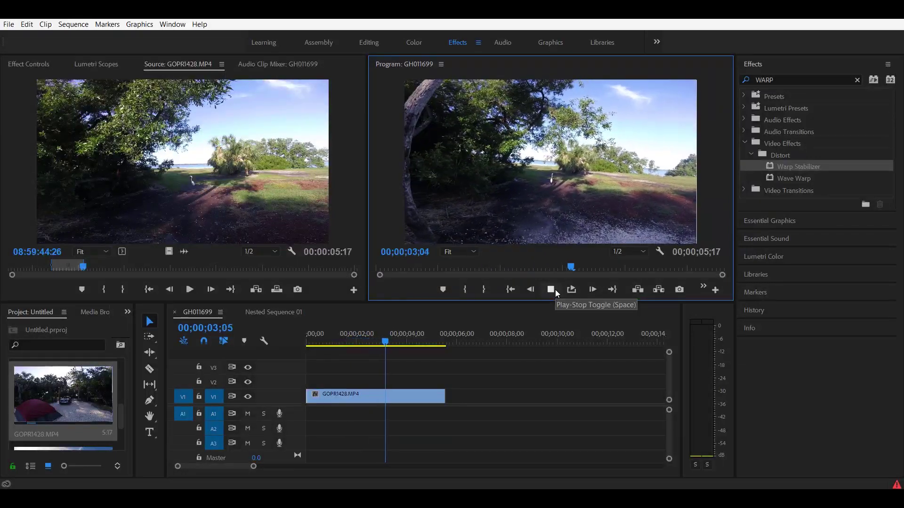
pyautogui.click(550, 290)
# Apply Warp Stabilizer to the GOPR1428 clip and play it back from the start.
pyautogui.click(786, 166)
pyautogui.moveTo(456, 296); pyautogui.dragTo(342, 398)
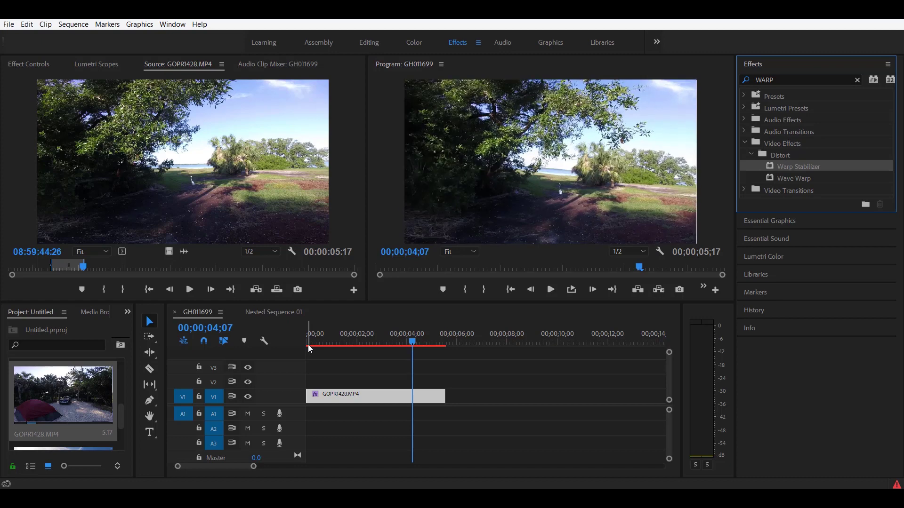
pyautogui.click(309, 344)
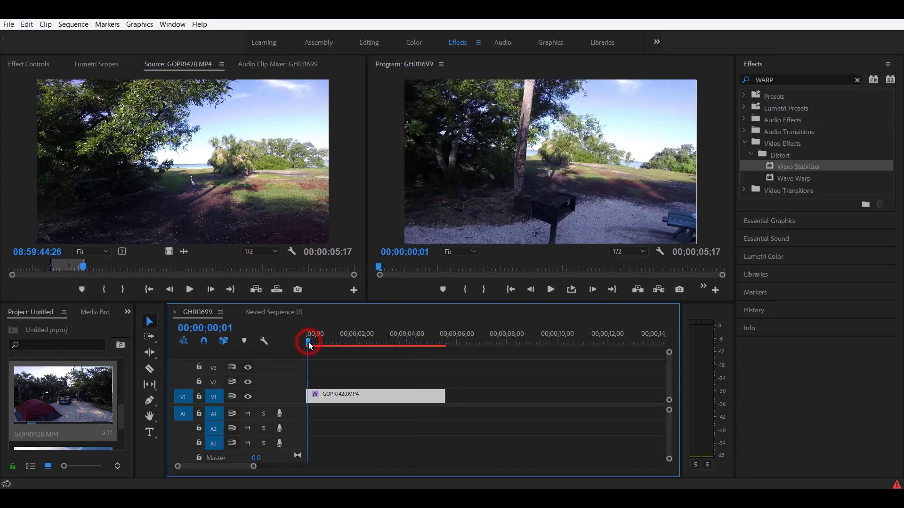
pyautogui.click(550, 290)
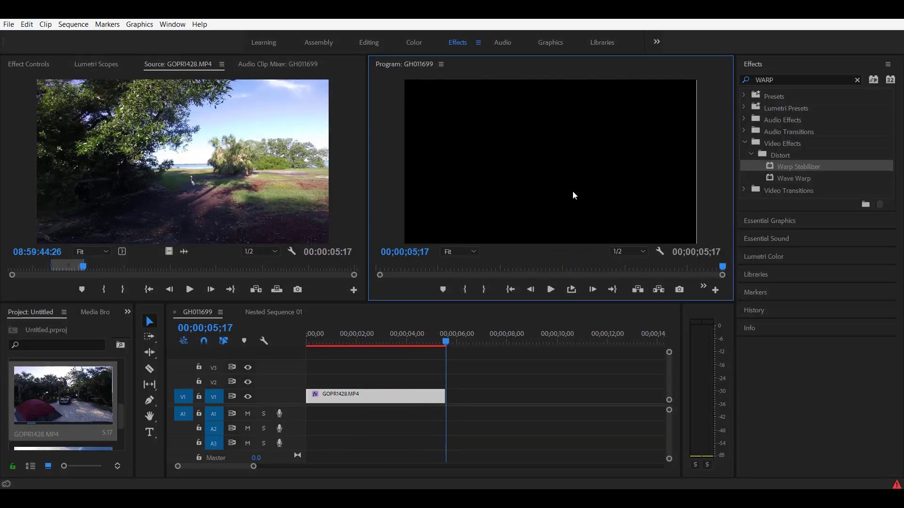
pyautogui.click(550, 289)
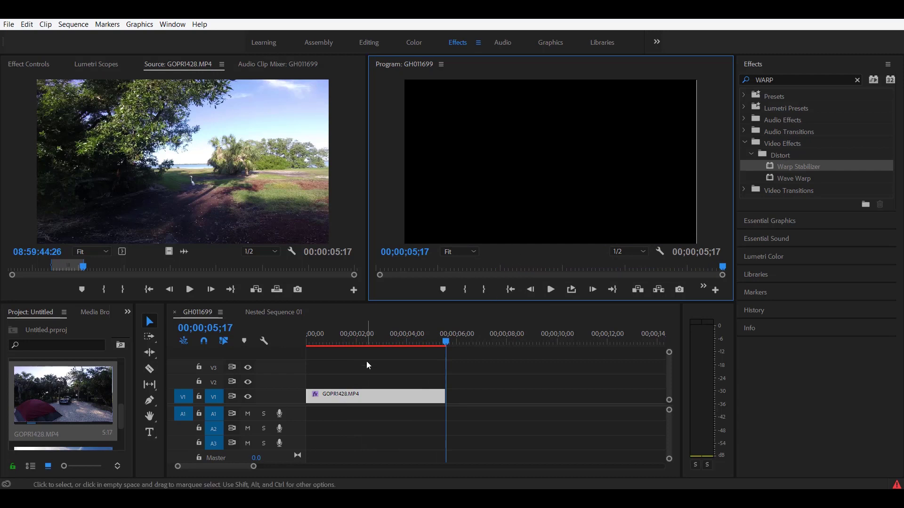
pyautogui.moveTo(315, 344); pyautogui.dragTo(302, 340)
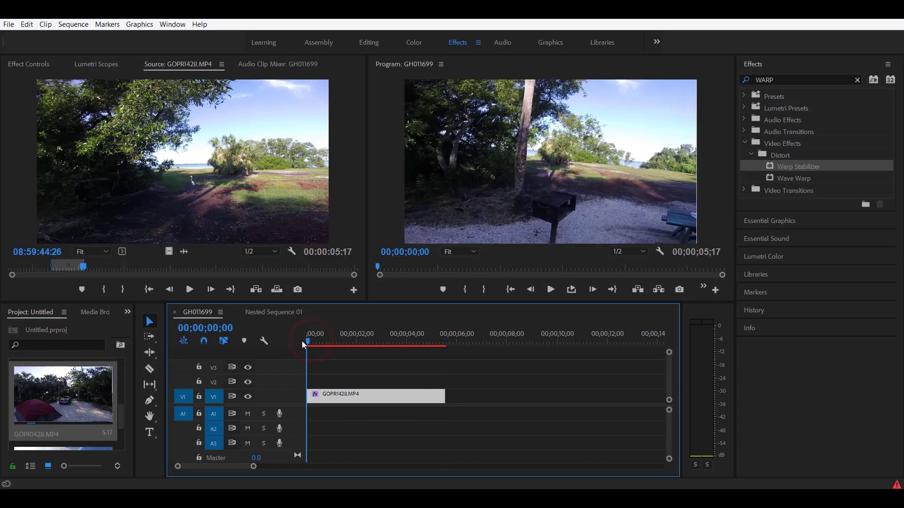